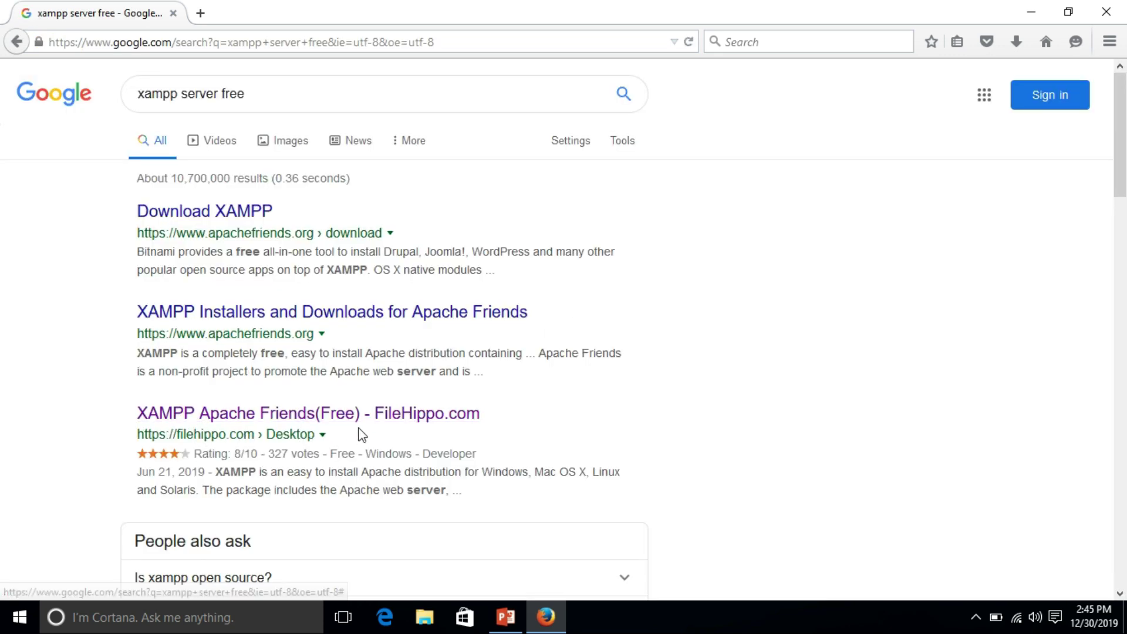
# Step: Request the latest XAMPP version from its FileHippo page, dismiss the duplicate download dialog and minimize the browser
pyautogui.click(439, 424)
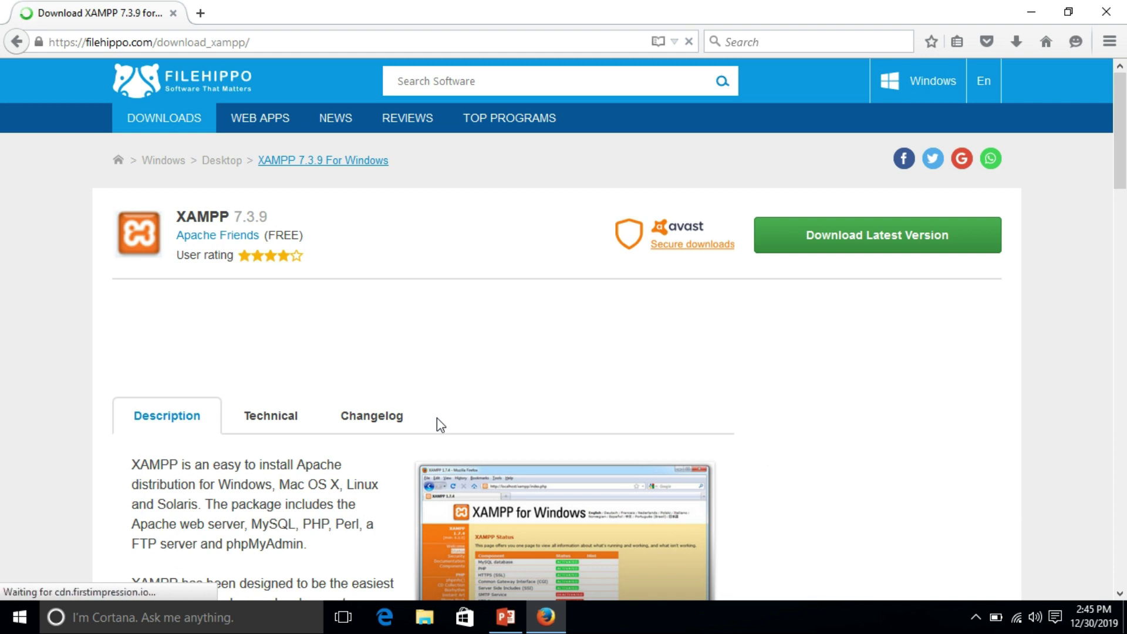
pyautogui.click(862, 237)
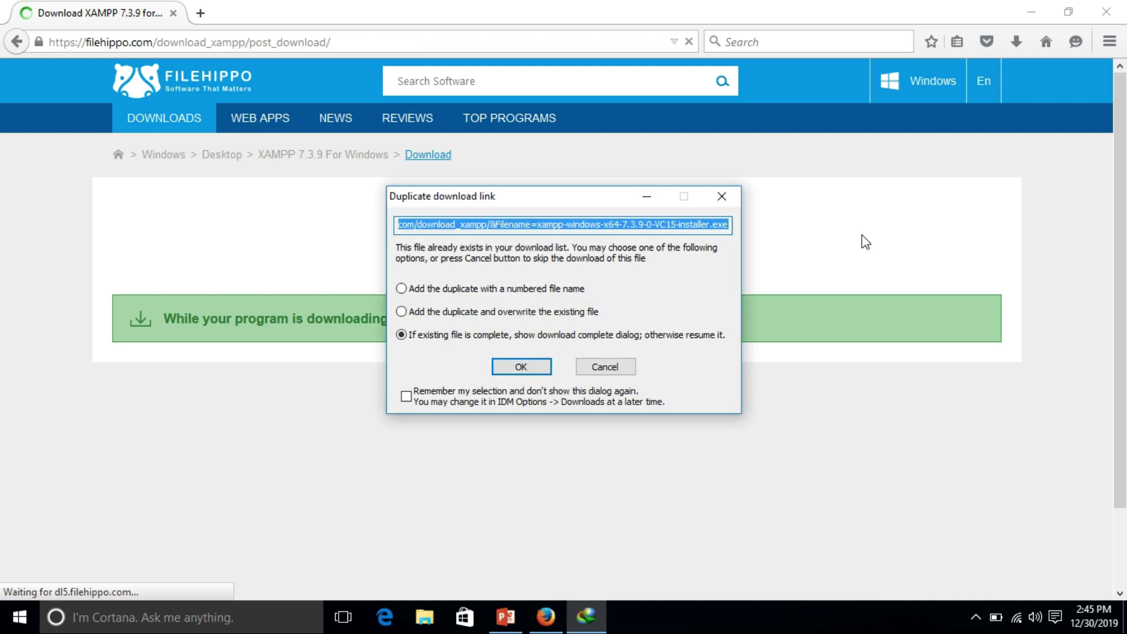
pyautogui.click(731, 202)
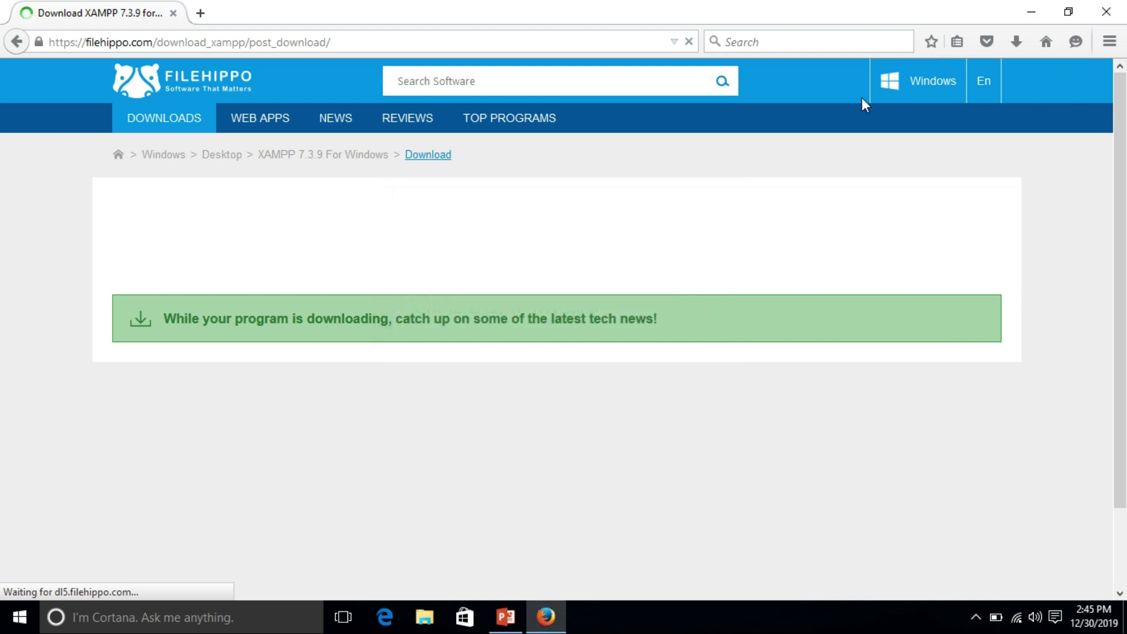
pyautogui.click(1031, 12)
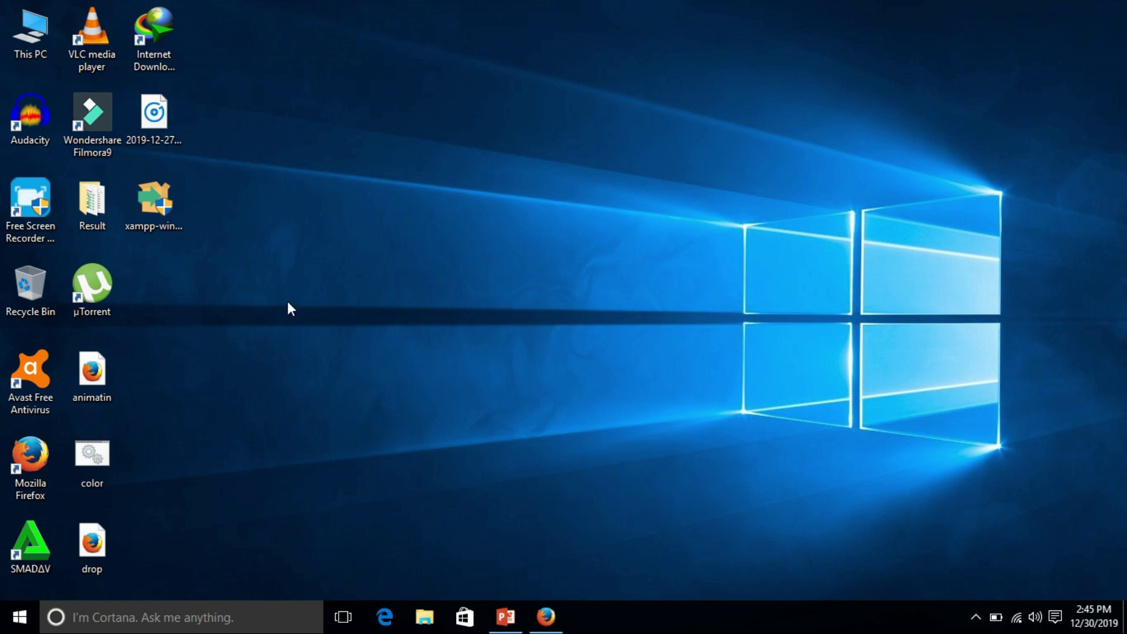
# Step: Launch the xampp-windows-x64-7.3.9-0-VC15 installer from the desktop and acknowledge the User Account Control warning
pyautogui.doubleClick(164, 214)
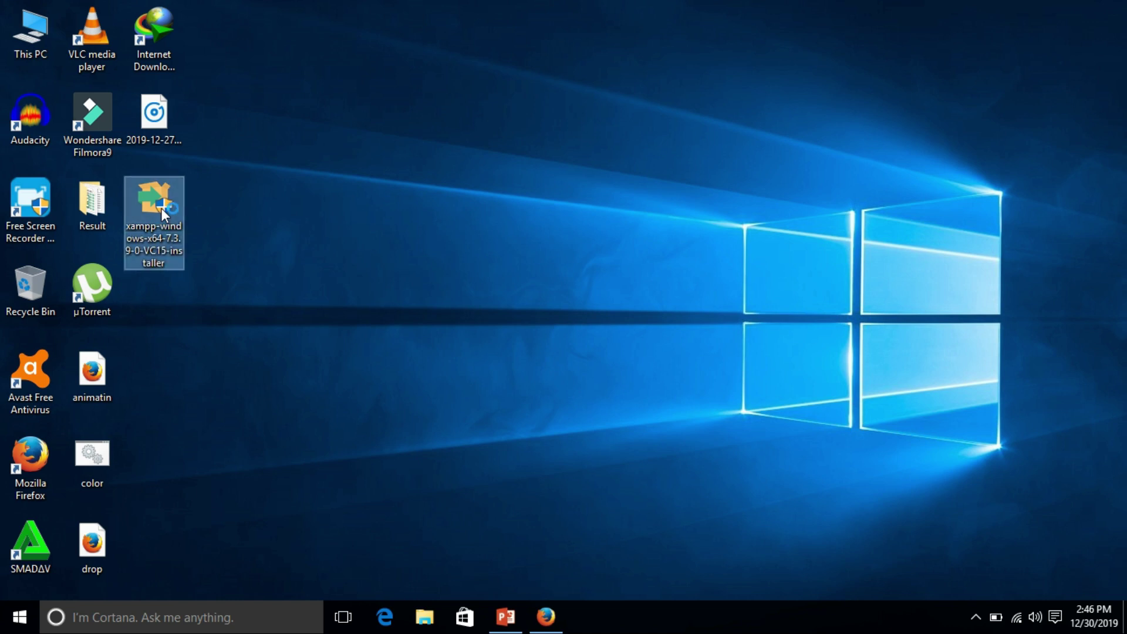
pyautogui.click(644, 344)
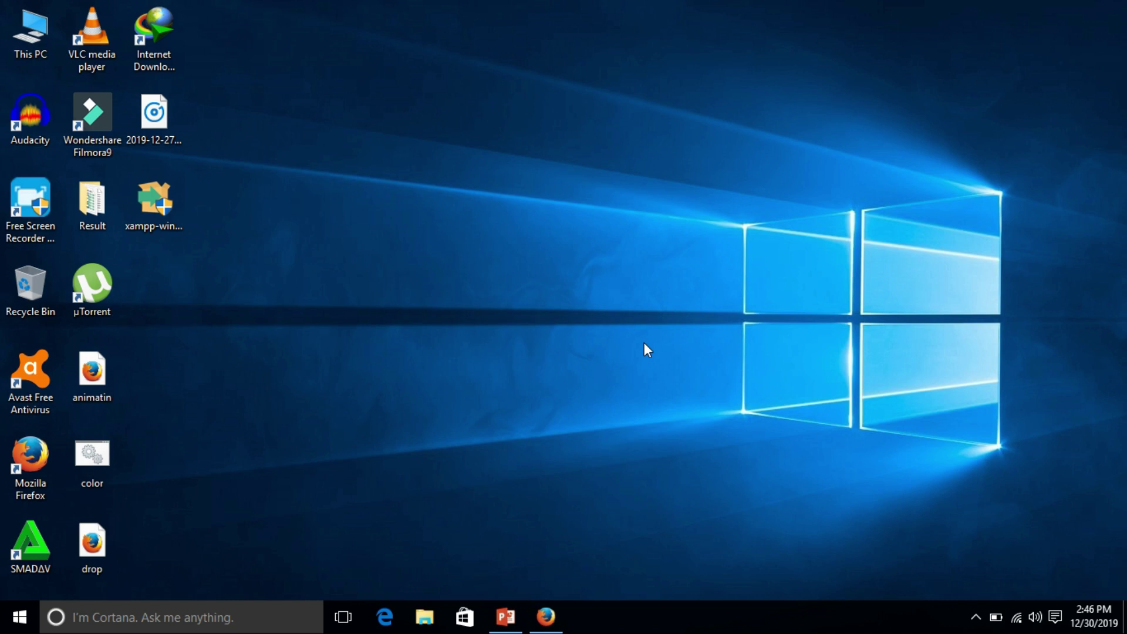
pyautogui.rightClick(644, 343)
pyautogui.click(674, 387)
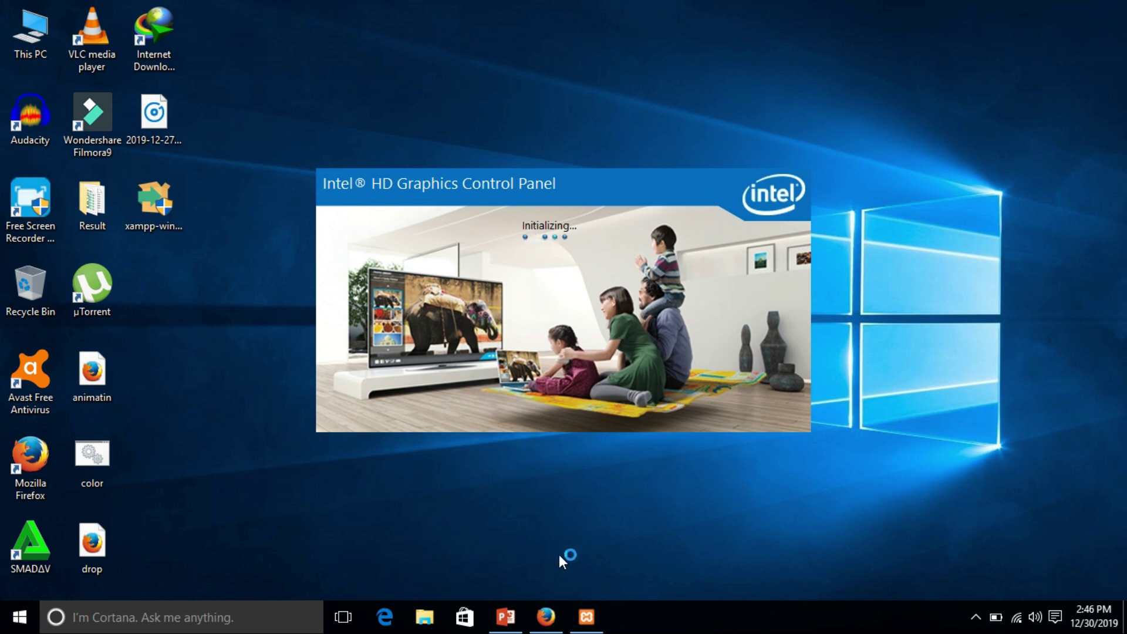
pyautogui.click(584, 617)
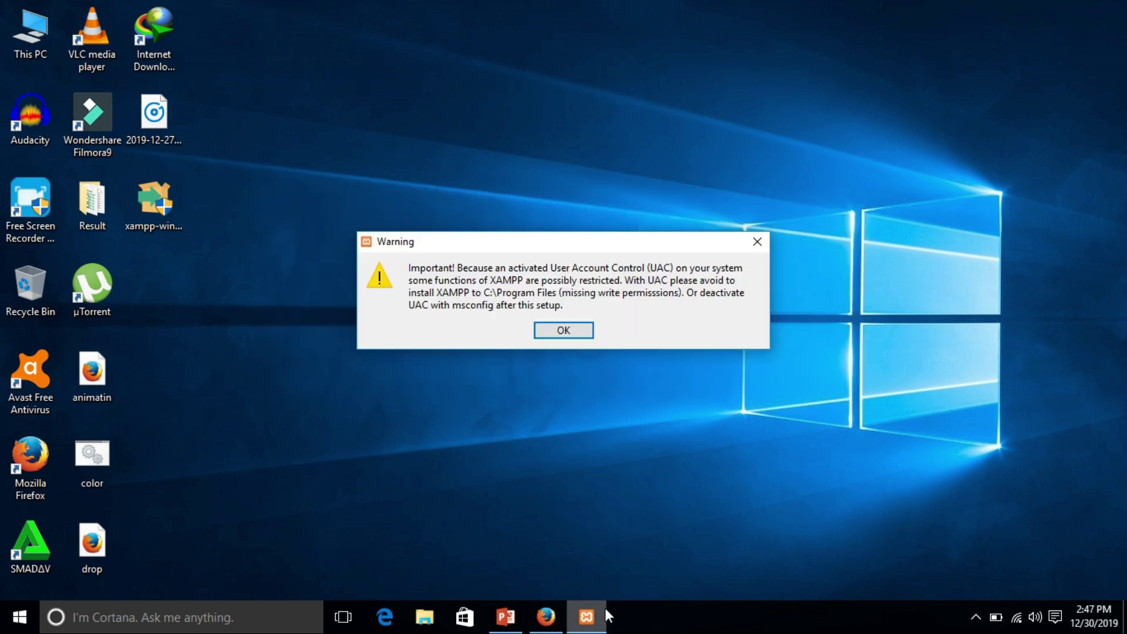
pyautogui.click(566, 332)
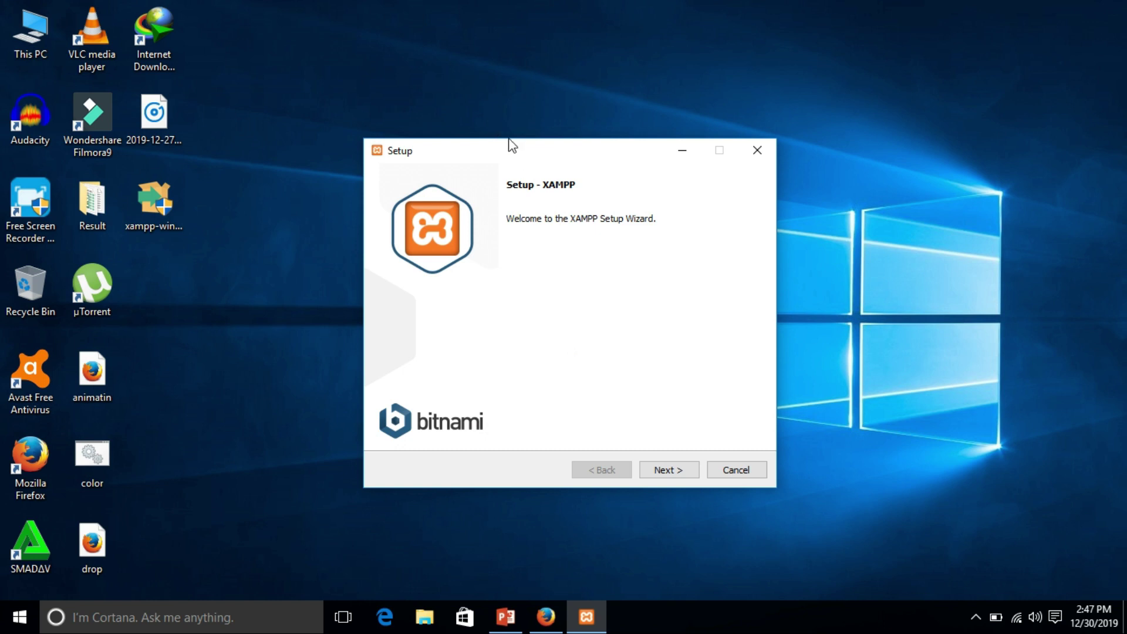
# Step: Advance through the setup wizard, keeping all components selected and C:\xampp as the installation folder
pyautogui.moveTo(523, 155); pyautogui.dragTo(500, 120)
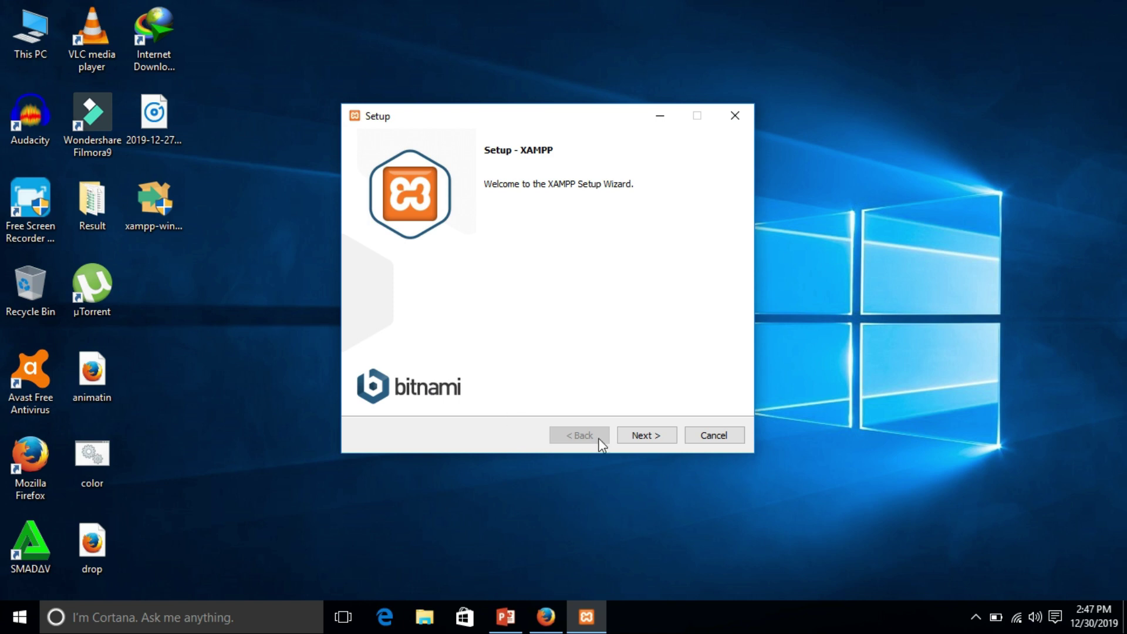
pyautogui.click(653, 439)
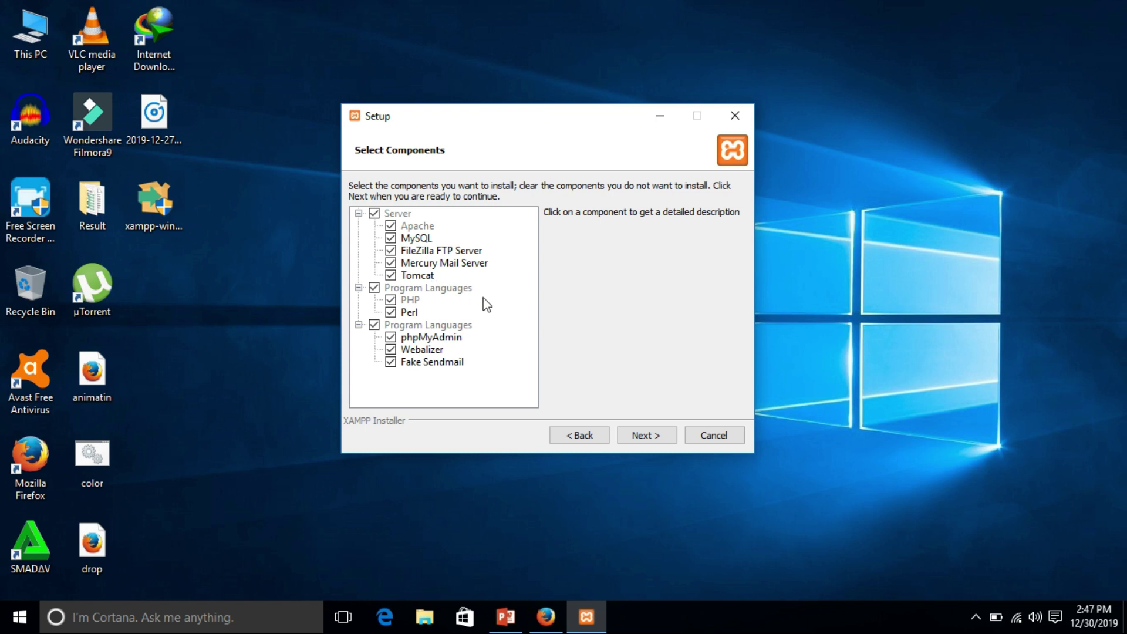
pyautogui.click(649, 435)
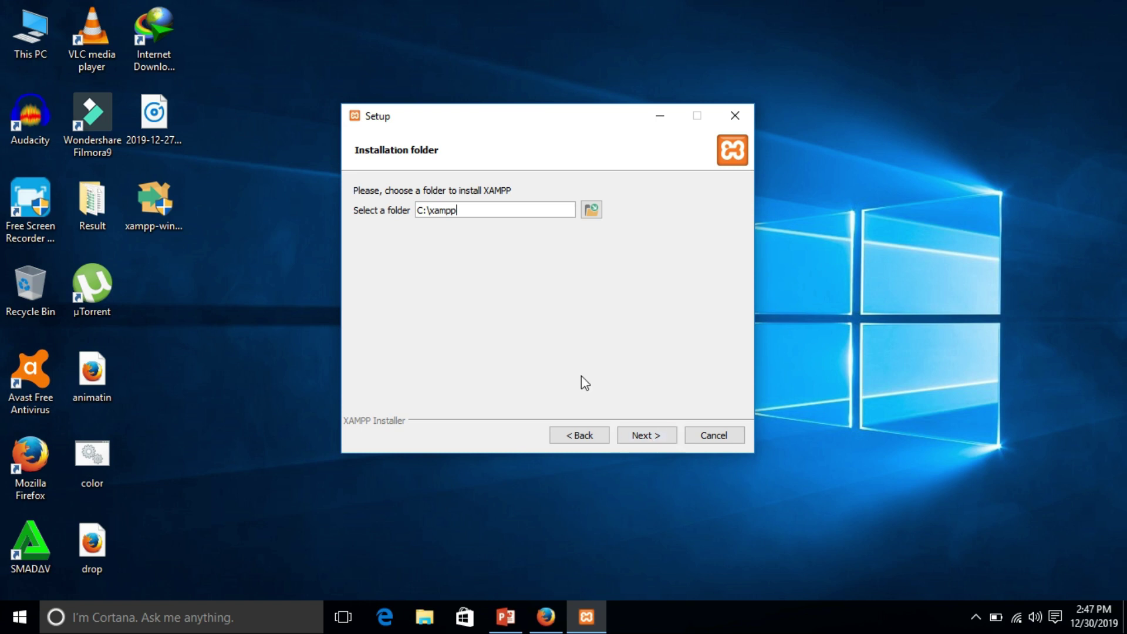
pyautogui.moveTo(457, 210); pyautogui.dragTo(430, 210)
pyautogui.click(473, 209)
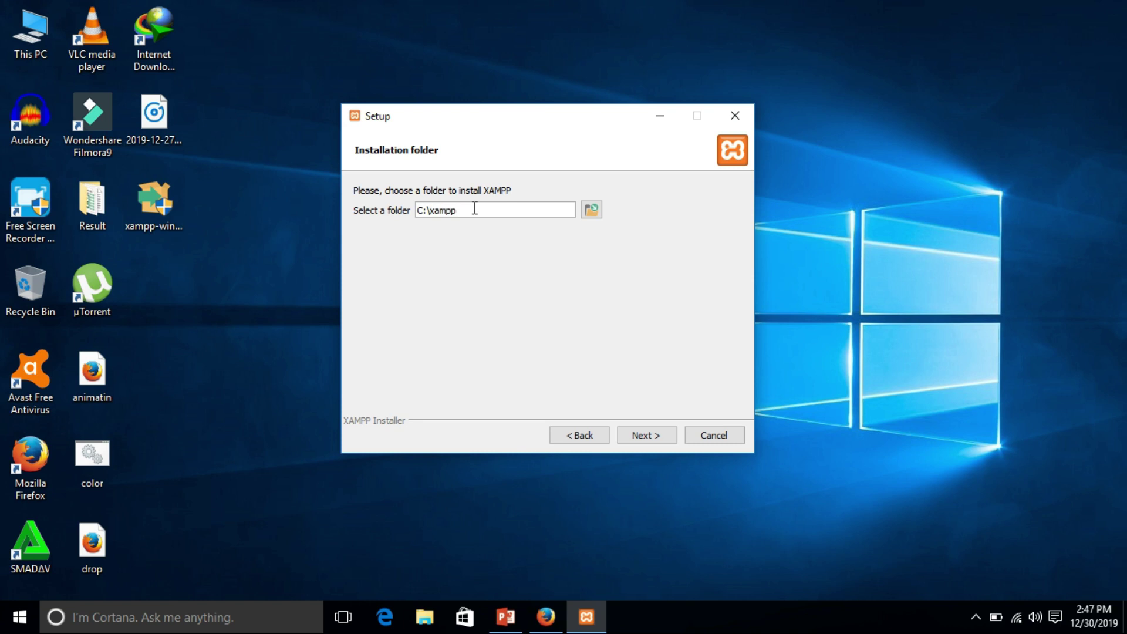
pyautogui.click(646, 437)
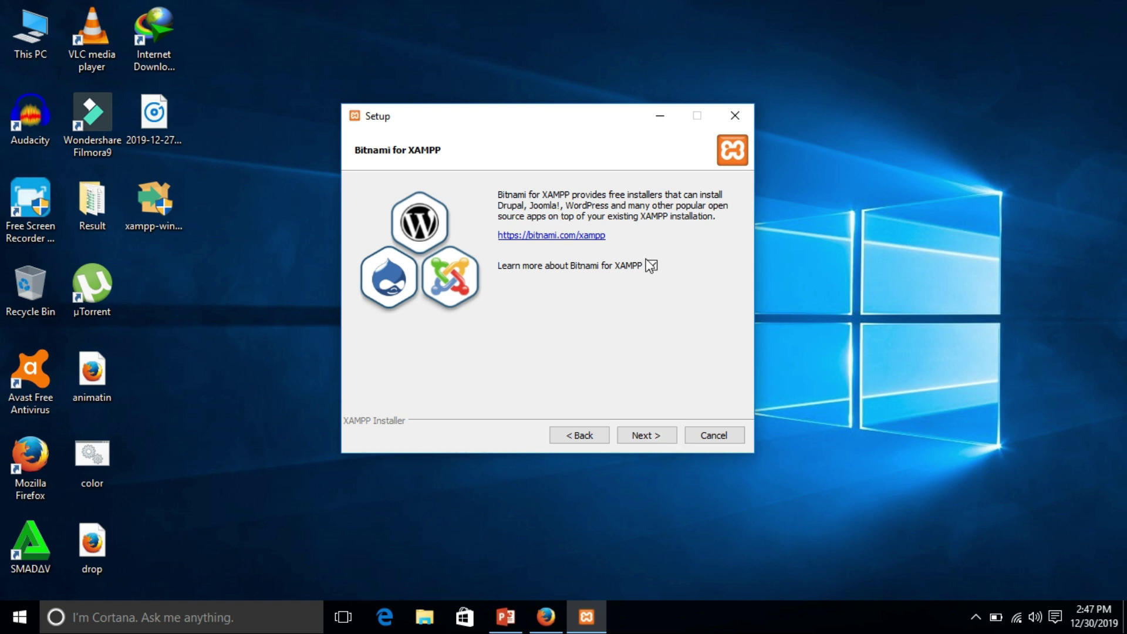
# Step: Continue past the Bitnami for XAMPP information, close its web page and start the installation
pyautogui.click(653, 435)
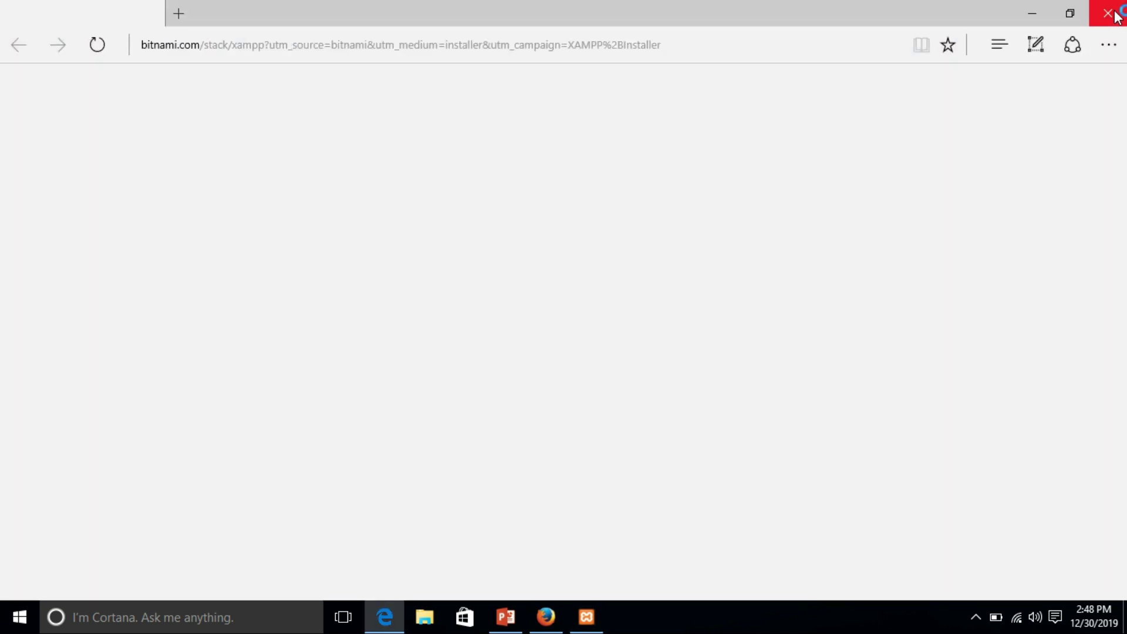
pyautogui.click(1107, 13)
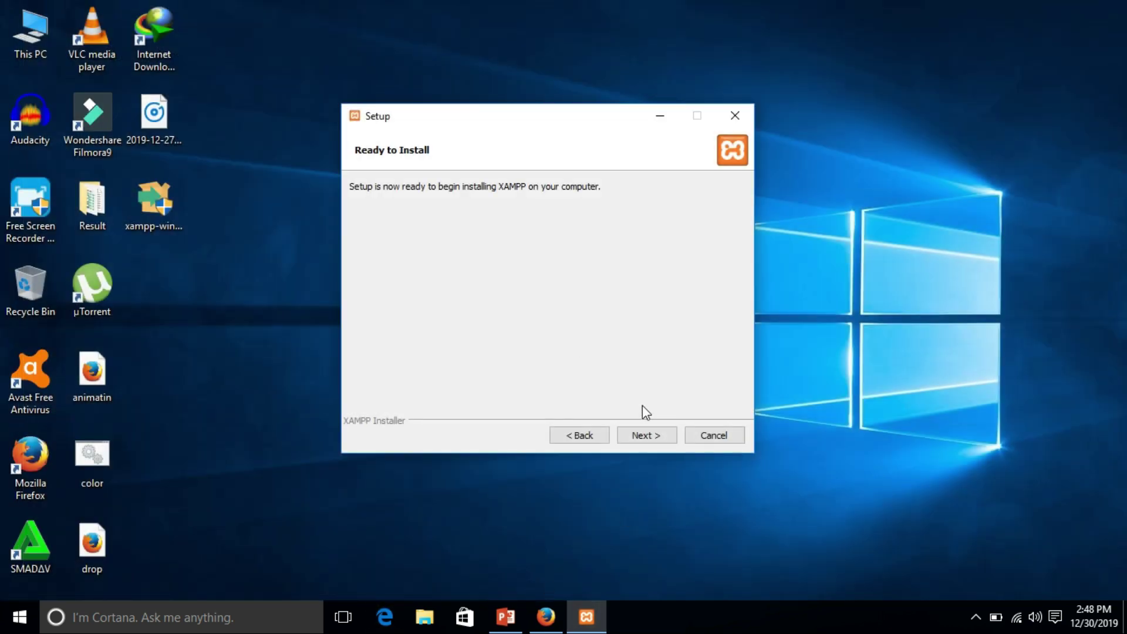
pyautogui.click(652, 437)
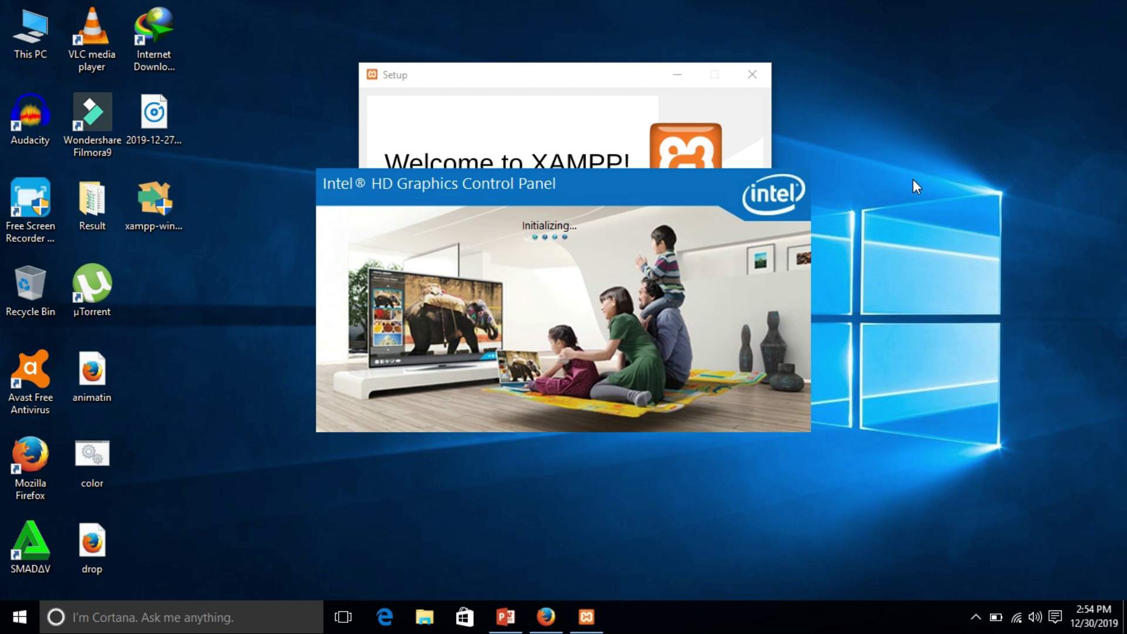
# Step: Close the Intel graphics window and allow Apache HTTP Server through the firewall on public networks while the installation runs
pyautogui.click(643, 88)
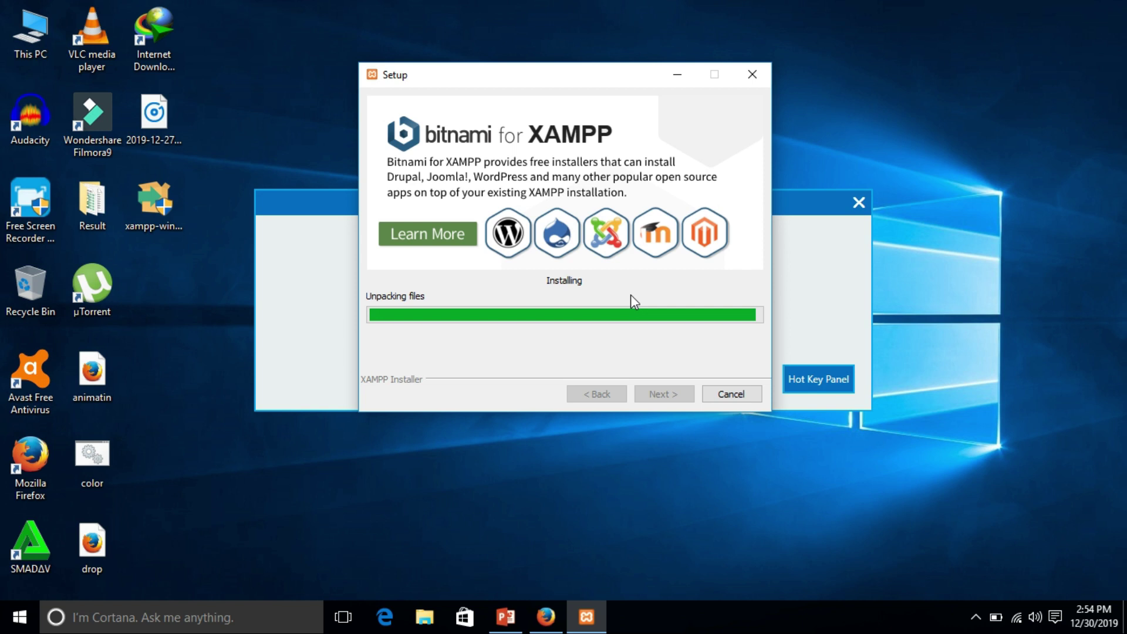
pyautogui.click(859, 205)
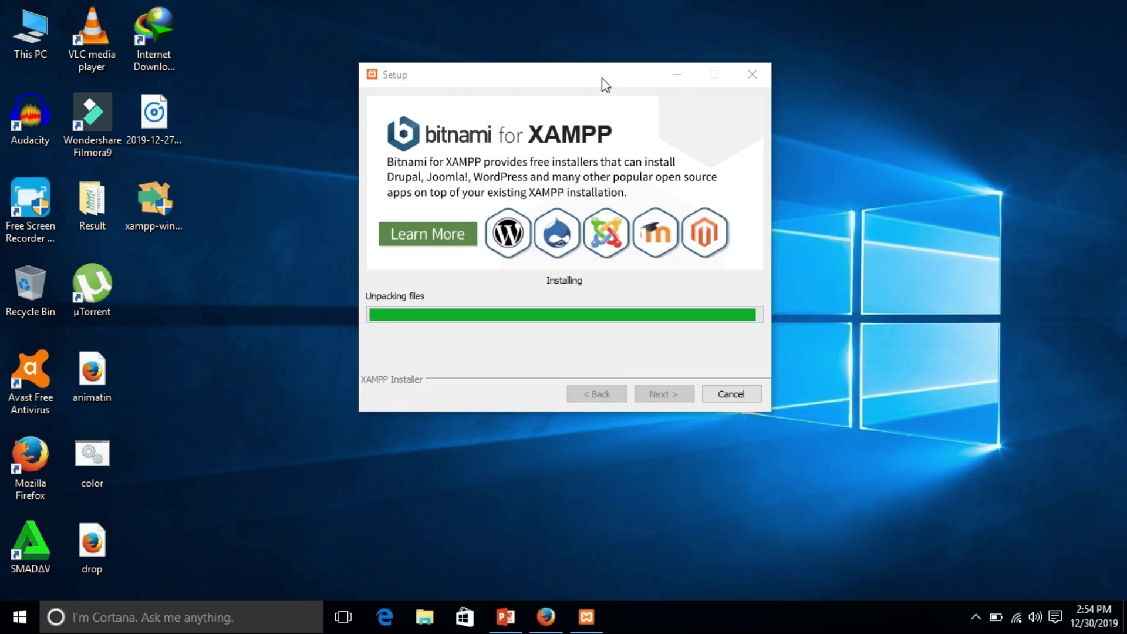
pyautogui.click(600, 77)
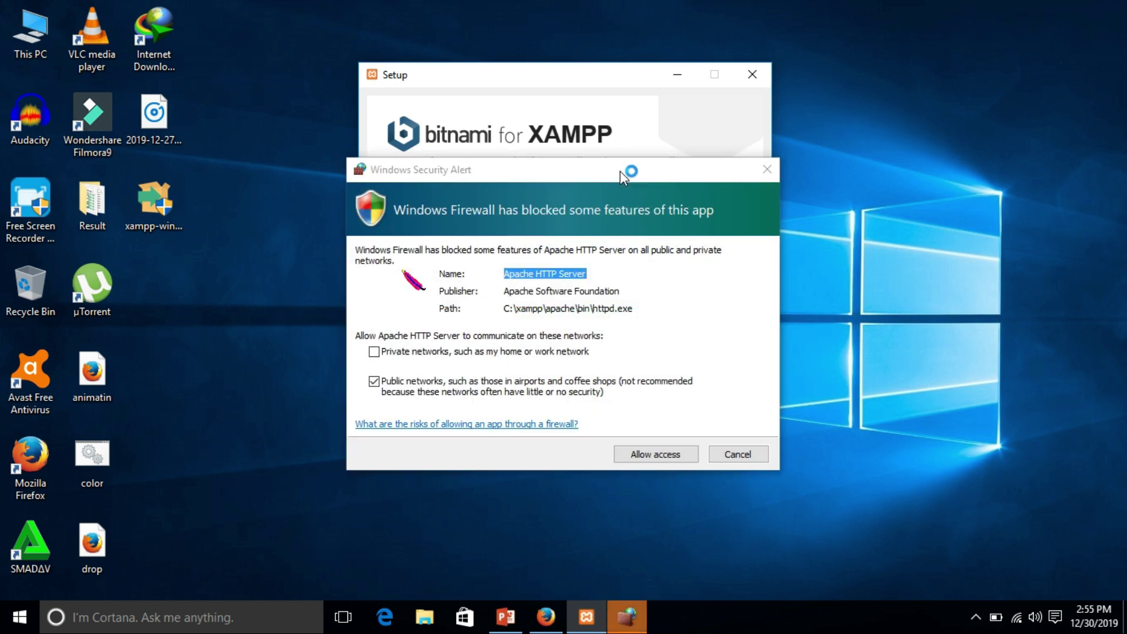
pyautogui.click(656, 454)
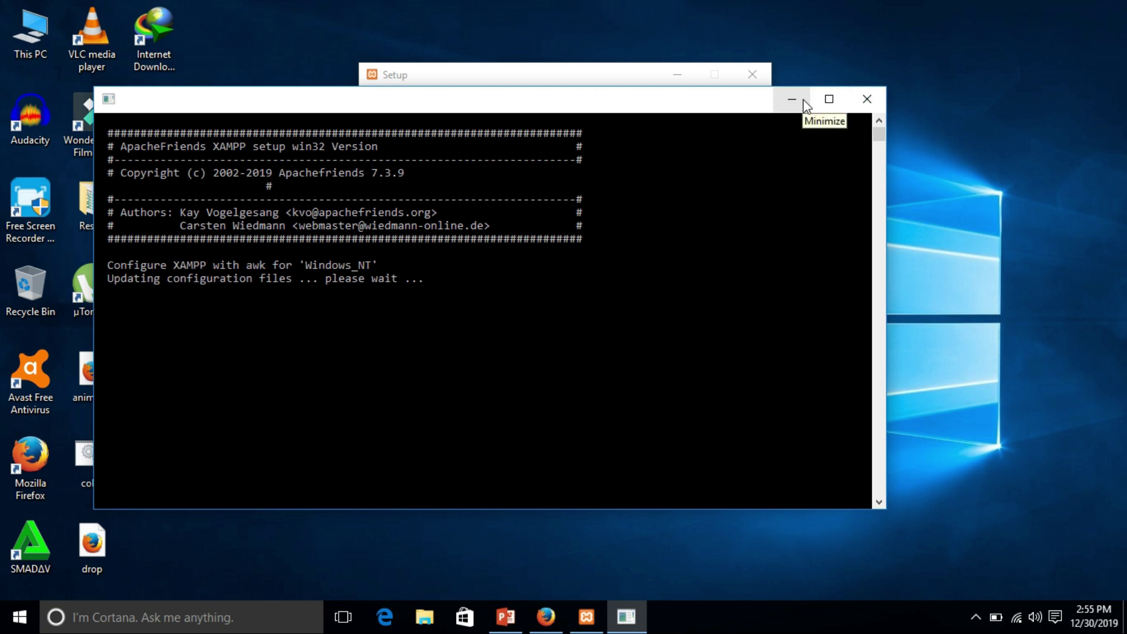
pyautogui.click(802, 100)
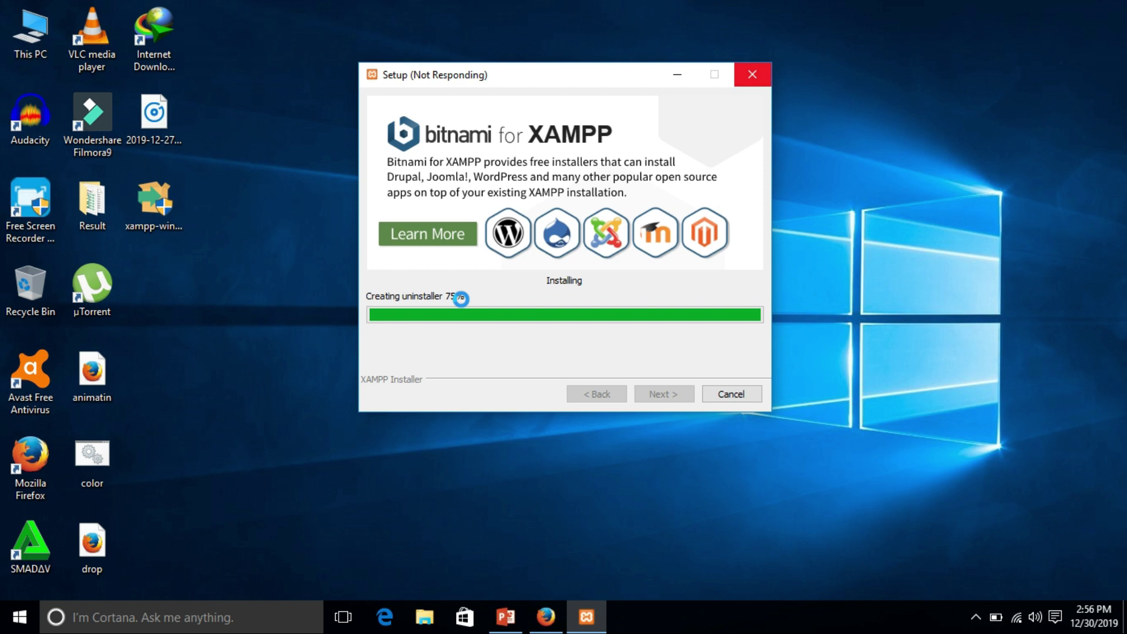
# Step: Finish the XAMPP setup with the Control Panel set to start, and save English as its language
pyautogui.moveTo(559, 72); pyautogui.dragTo(598, 72)
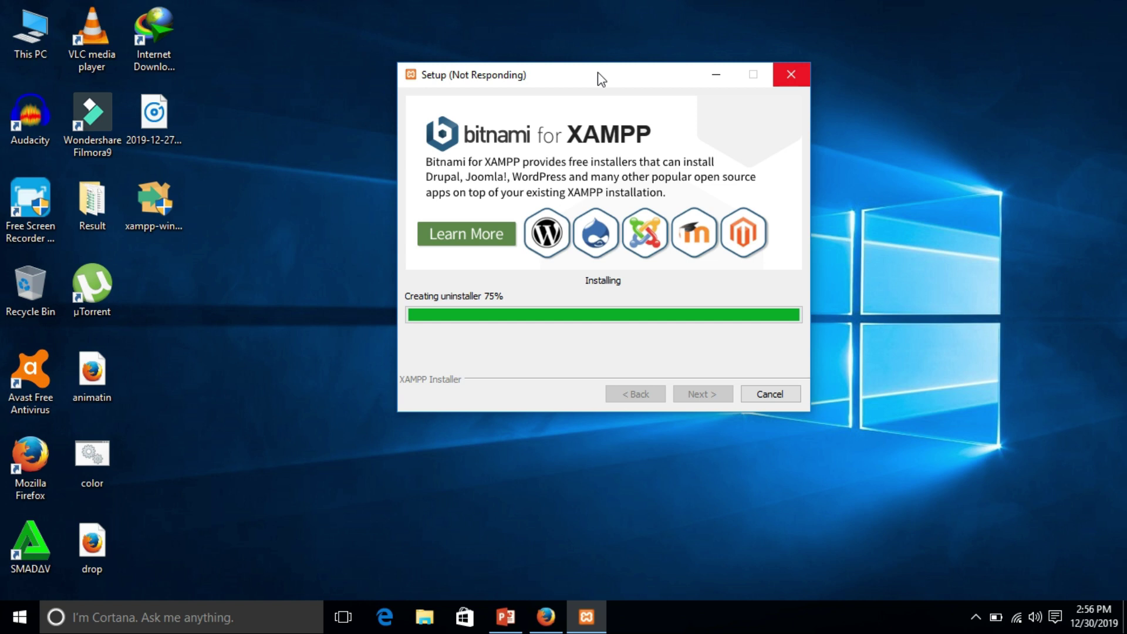
pyautogui.moveTo(598, 73); pyautogui.dragTo(564, 63)
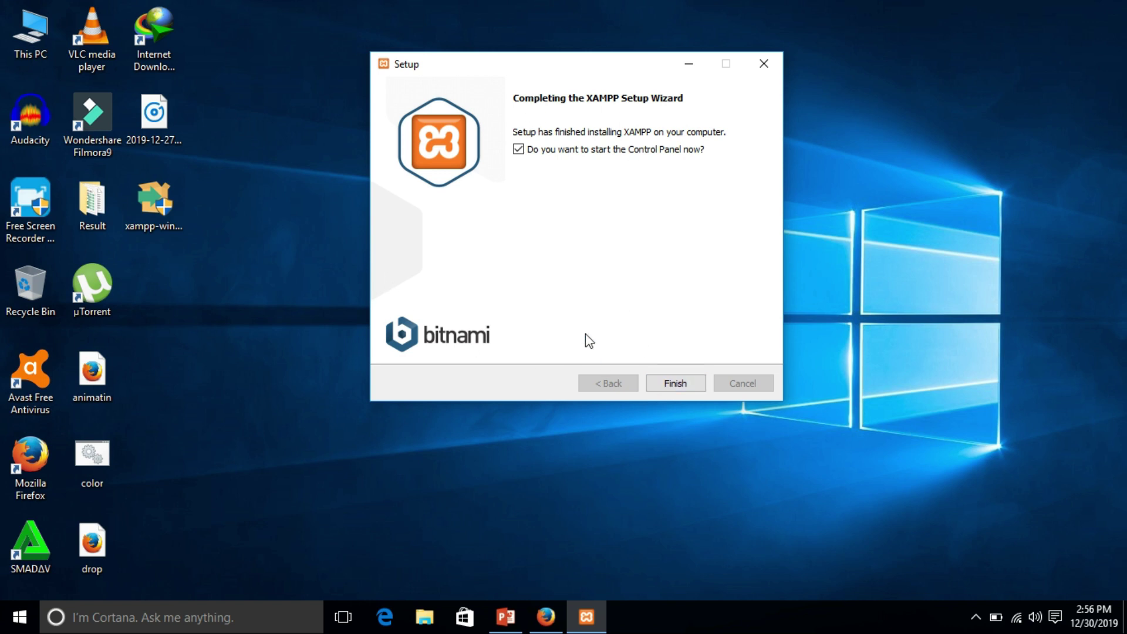
pyautogui.click(674, 383)
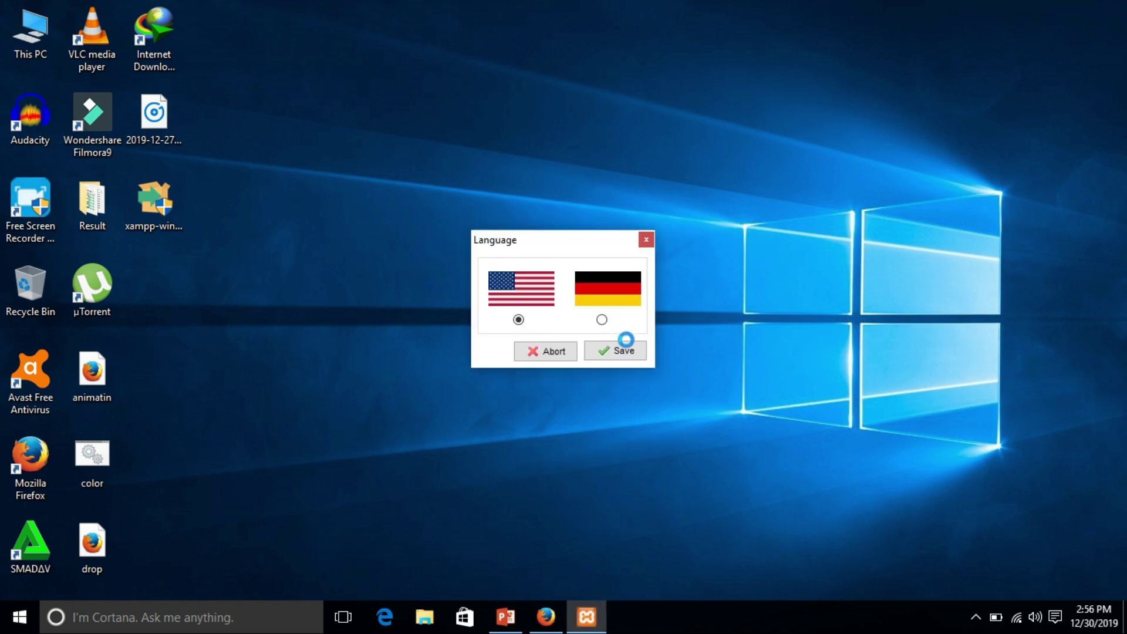
pyautogui.click(625, 354)
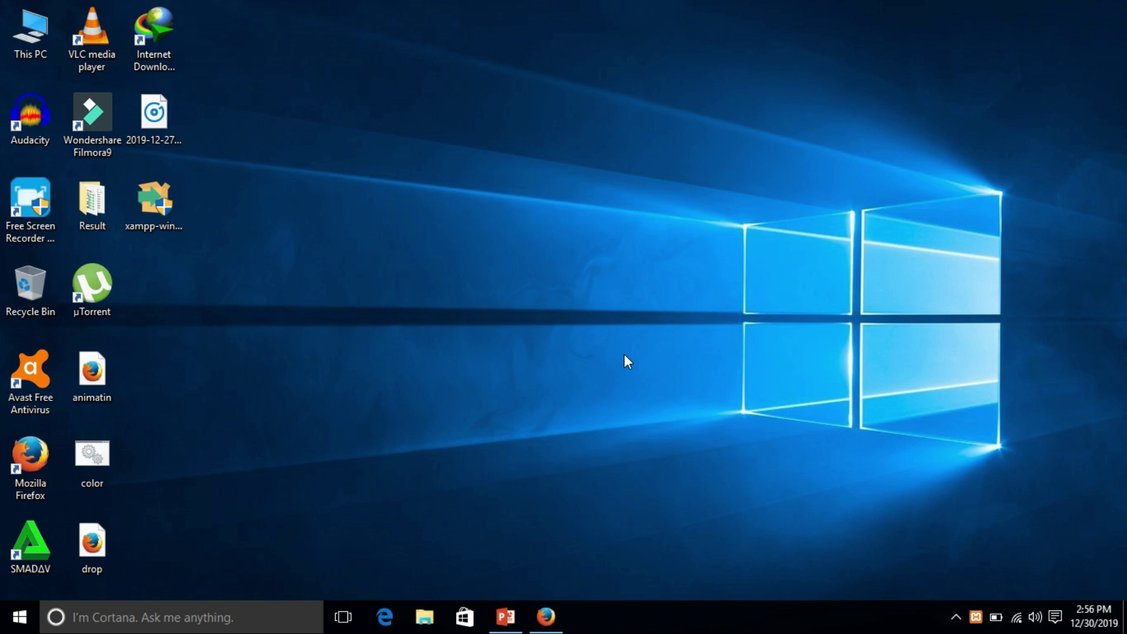
pyautogui.rightClick(711, 163)
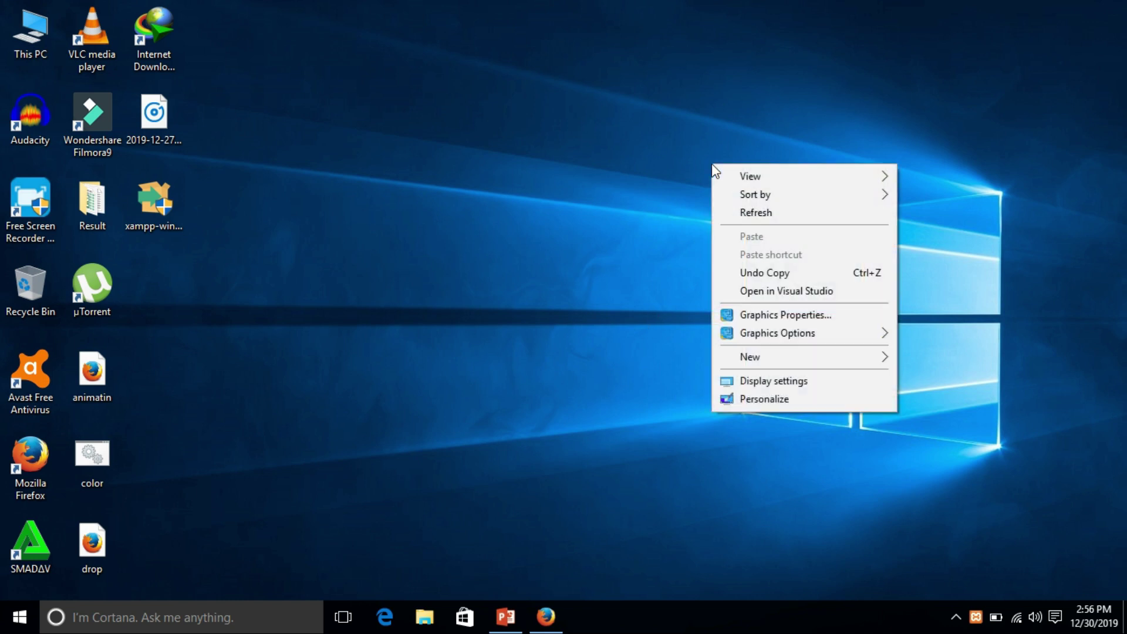
pyautogui.click(741, 210)
pyautogui.rightClick(671, 184)
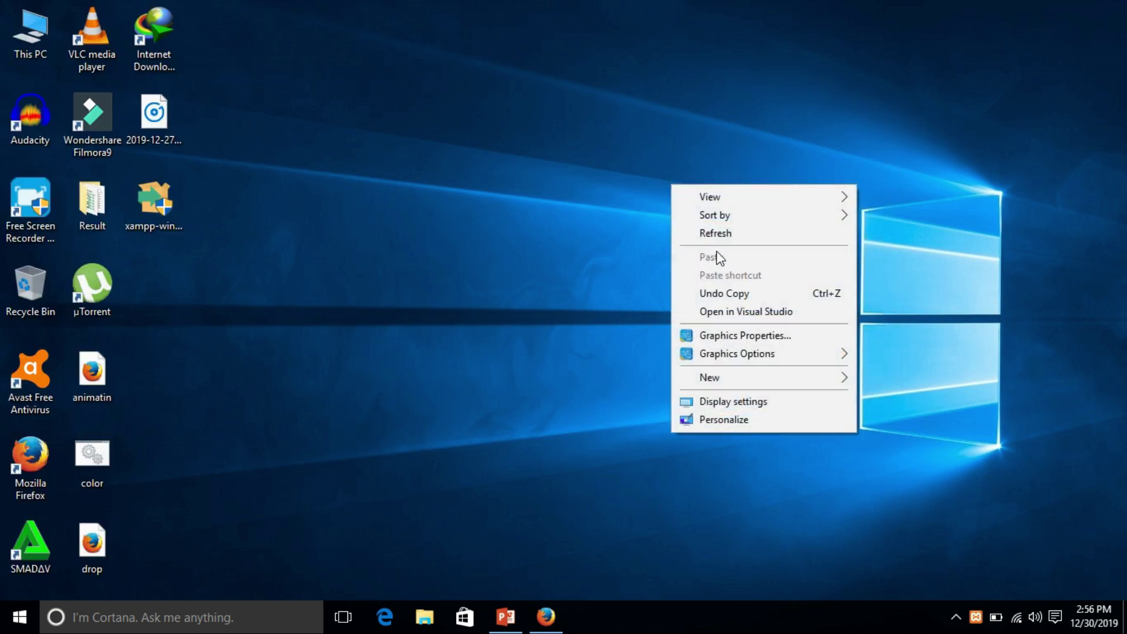
pyautogui.click(716, 232)
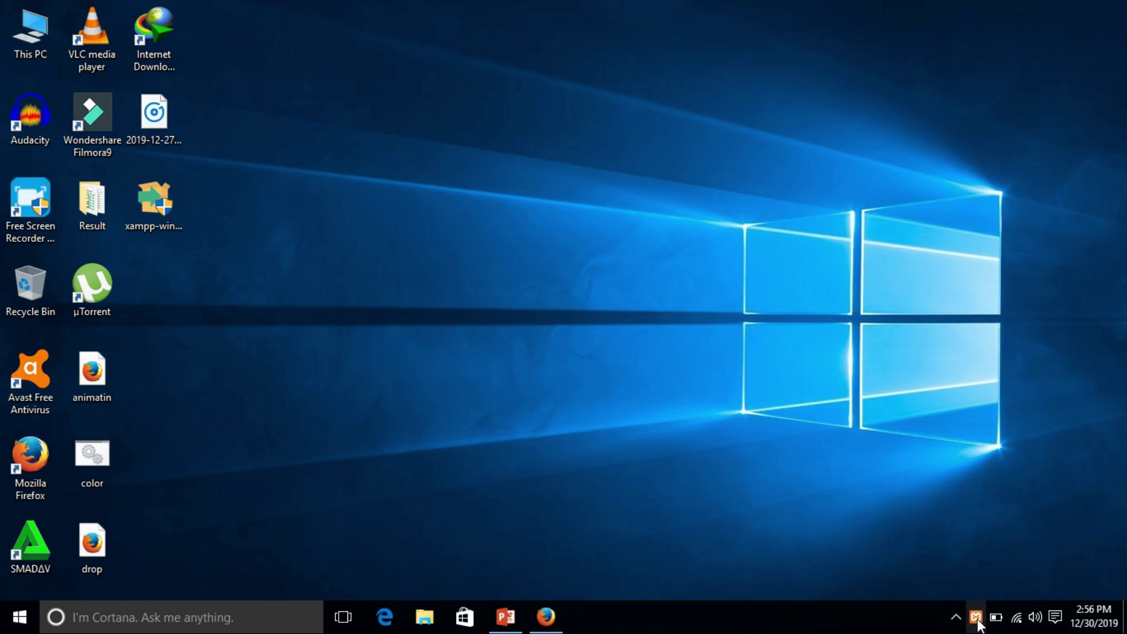
pyautogui.rightClick(697, 161)
pyautogui.click(741, 216)
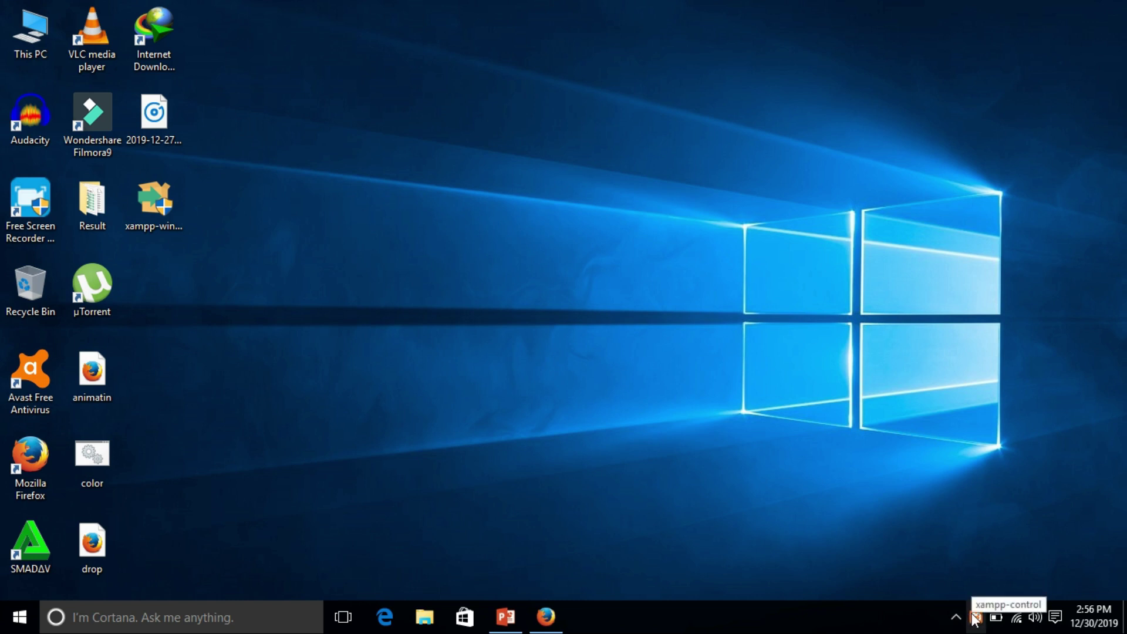
pyautogui.rightClick(716, 306)
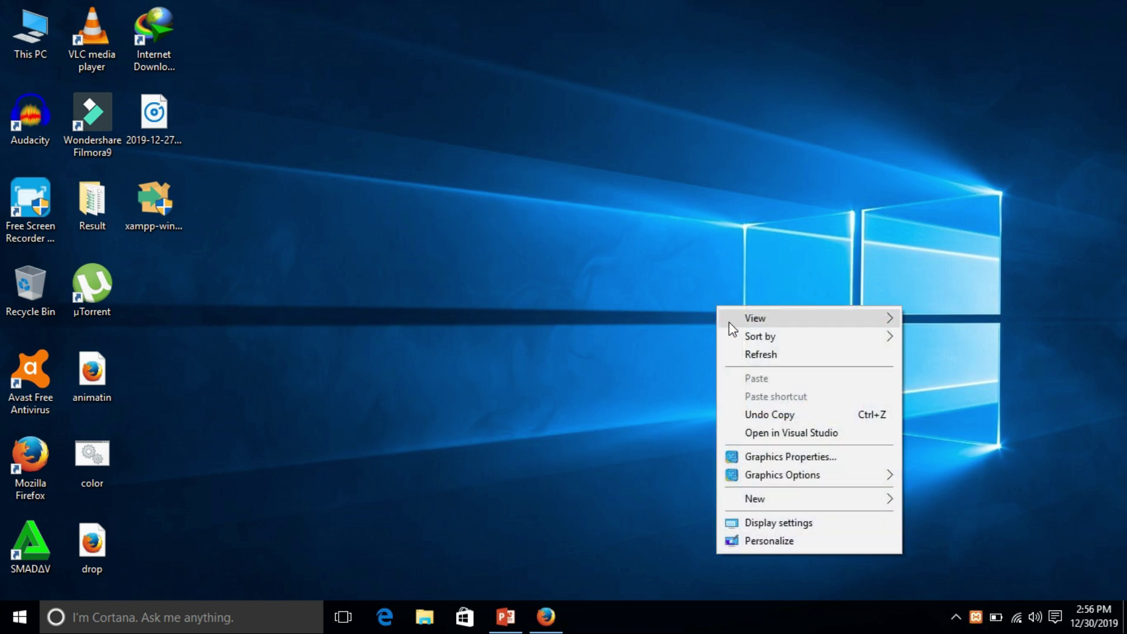
pyautogui.click(759, 354)
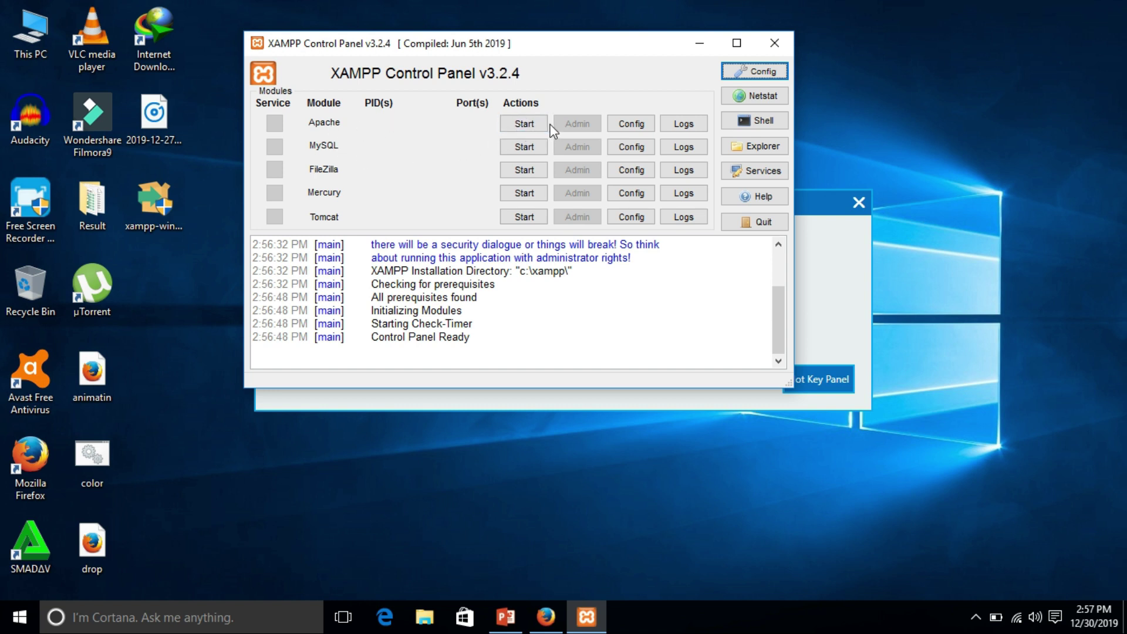
# Step: Start the Apache and MySQL modules and allow mysqld through the firewall on public networks
pyautogui.moveTo(617, 42); pyautogui.dragTo(626, 76)
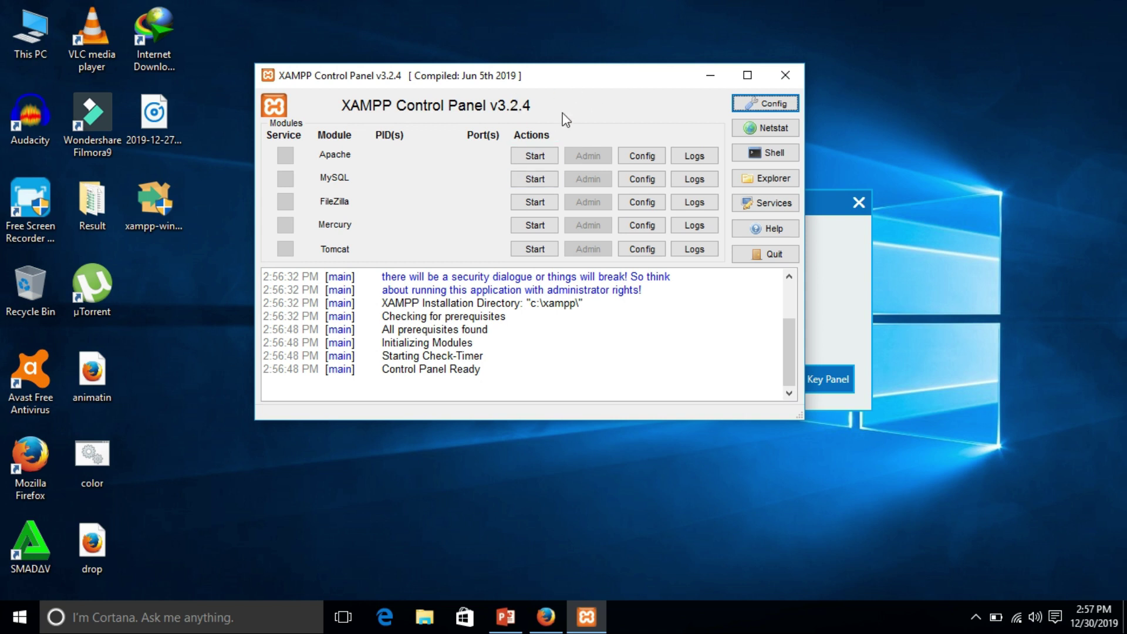
pyautogui.click(534, 155)
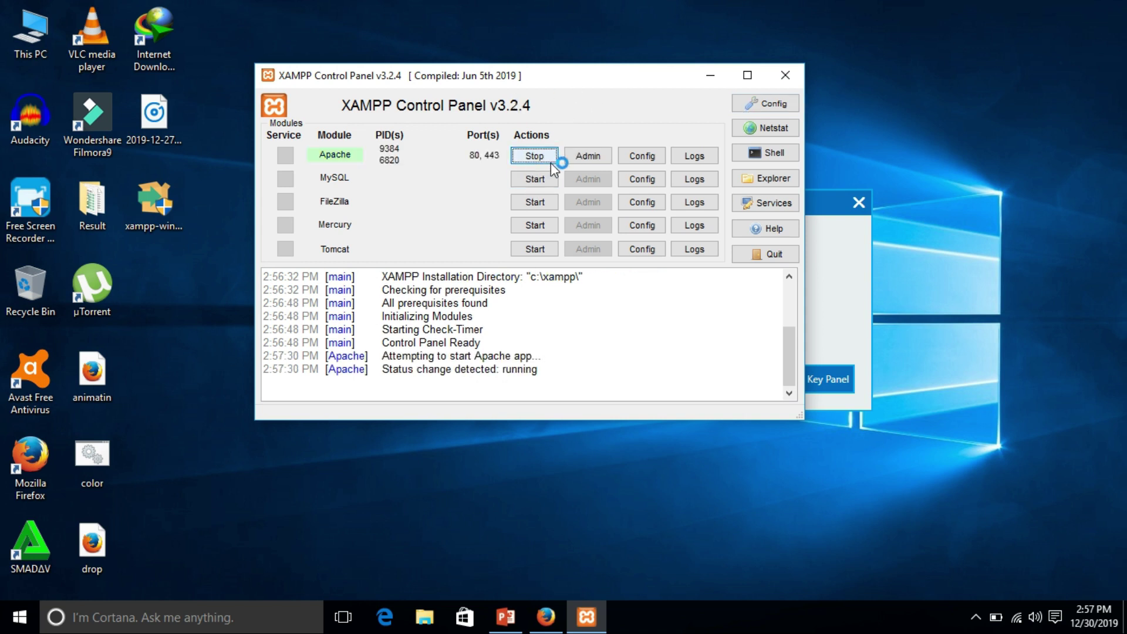
pyautogui.click(543, 185)
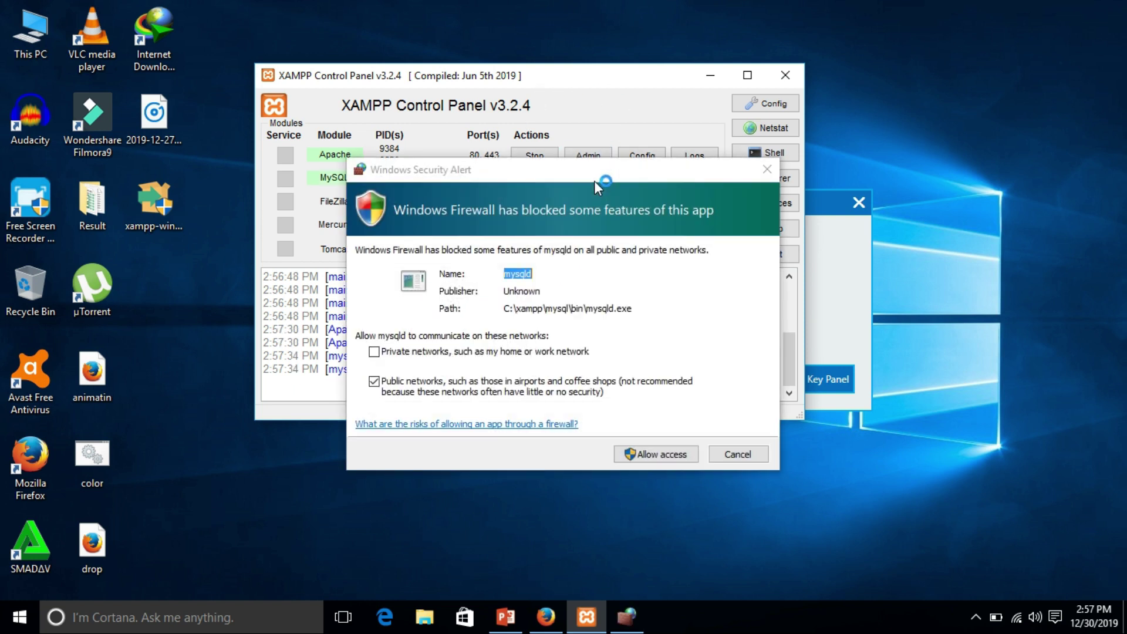
pyautogui.click(657, 455)
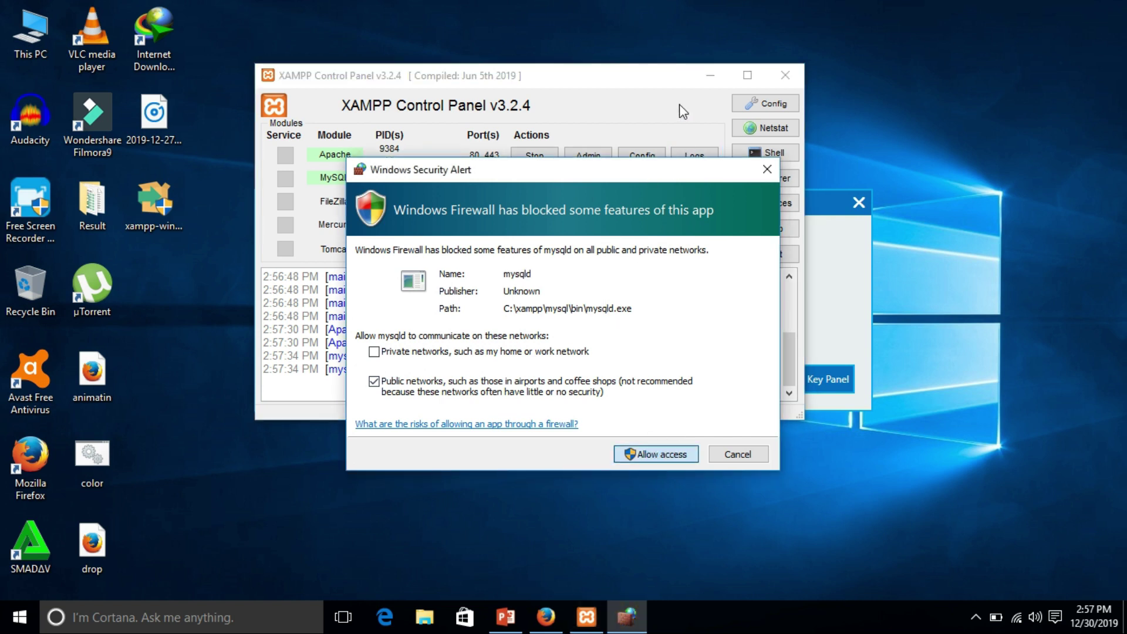
pyautogui.click(589, 180)
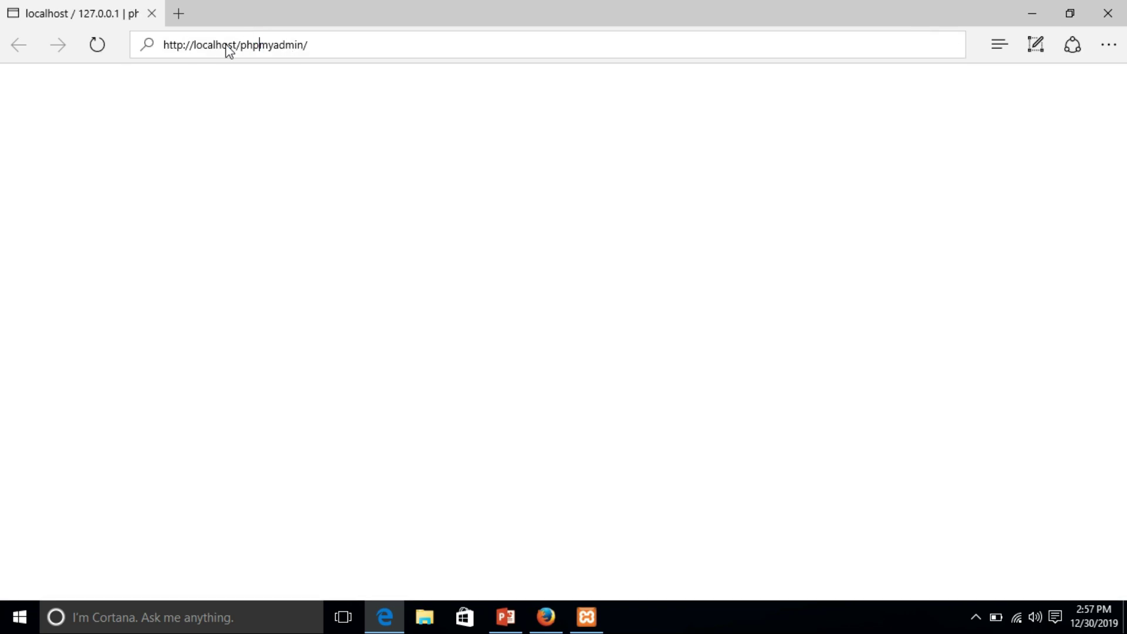
pyautogui.moveTo(259, 45); pyautogui.dragTo(202, 45)
pyautogui.click(329, 41)
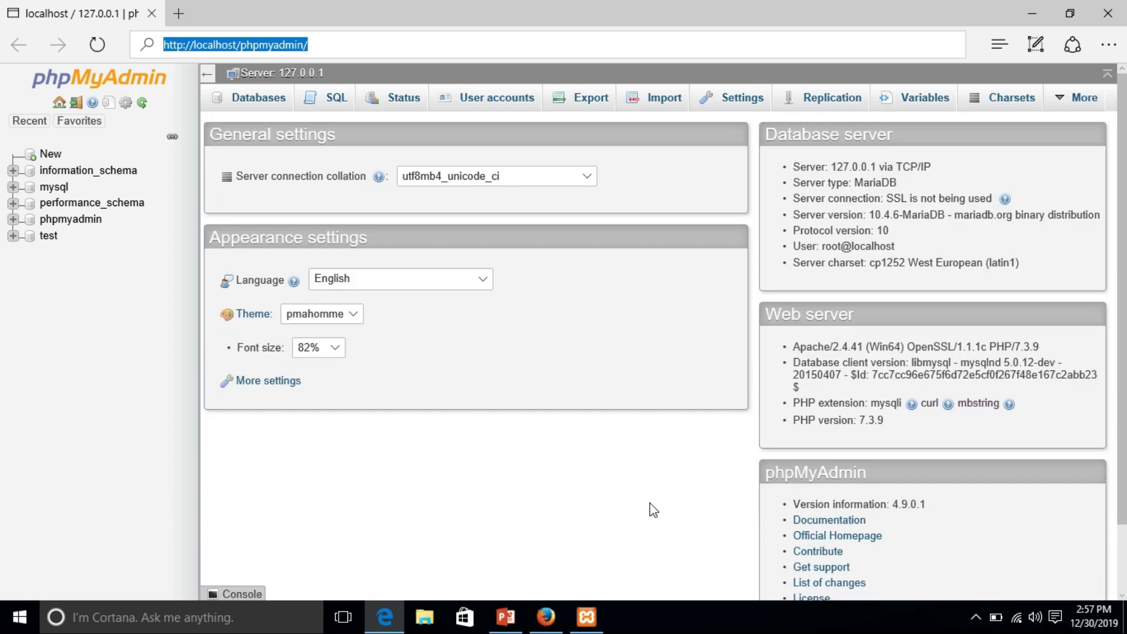
pyautogui.click(1028, 8)
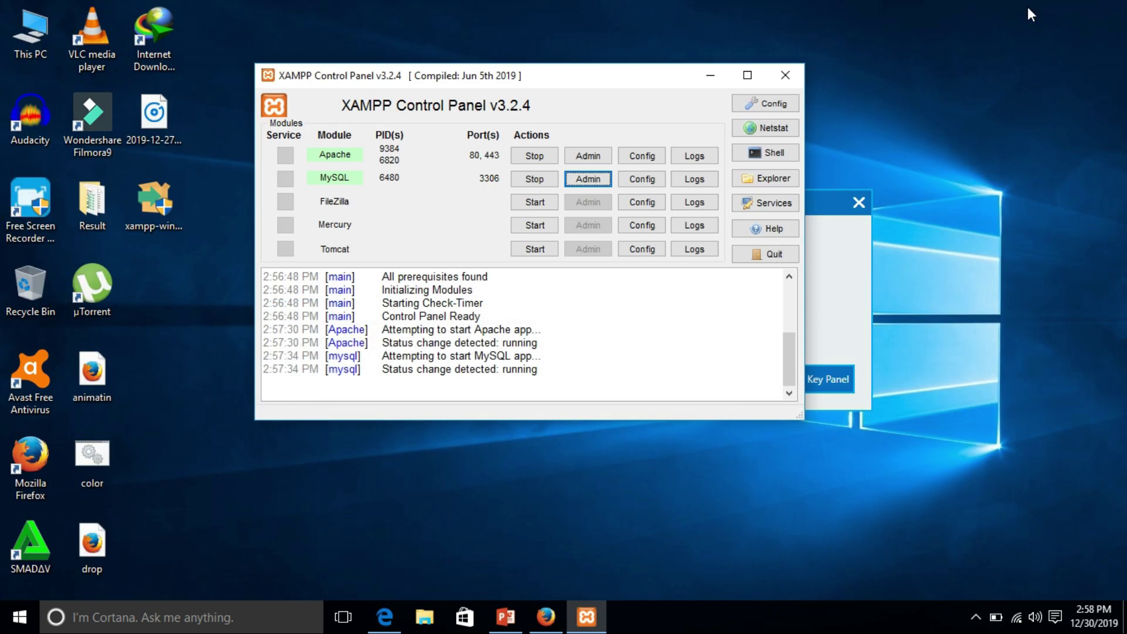